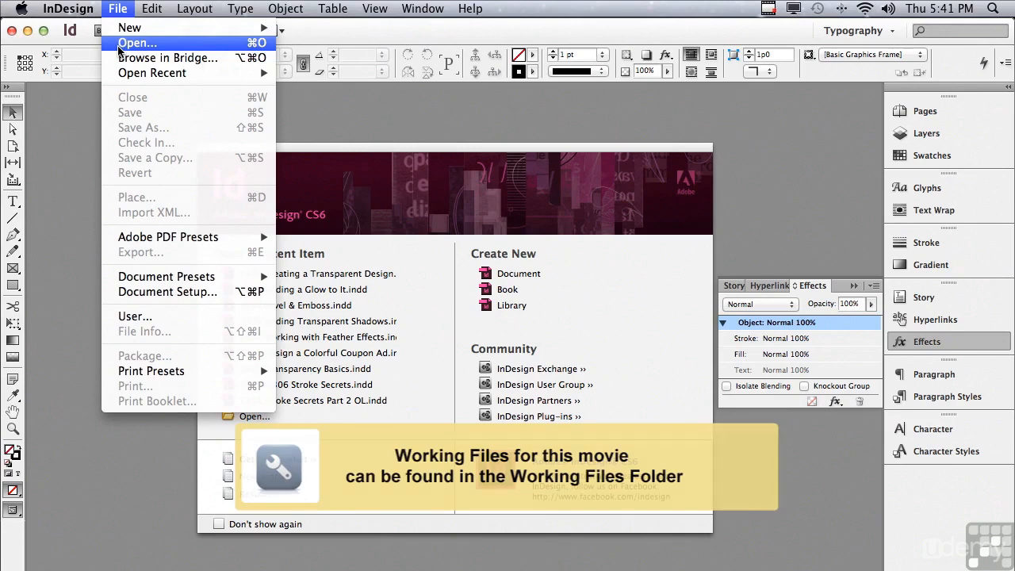
Open the document "1406 Creating a Transparent Design.indd" from the InDesign CS6 Sample Layouts folder.
click(131, 43)
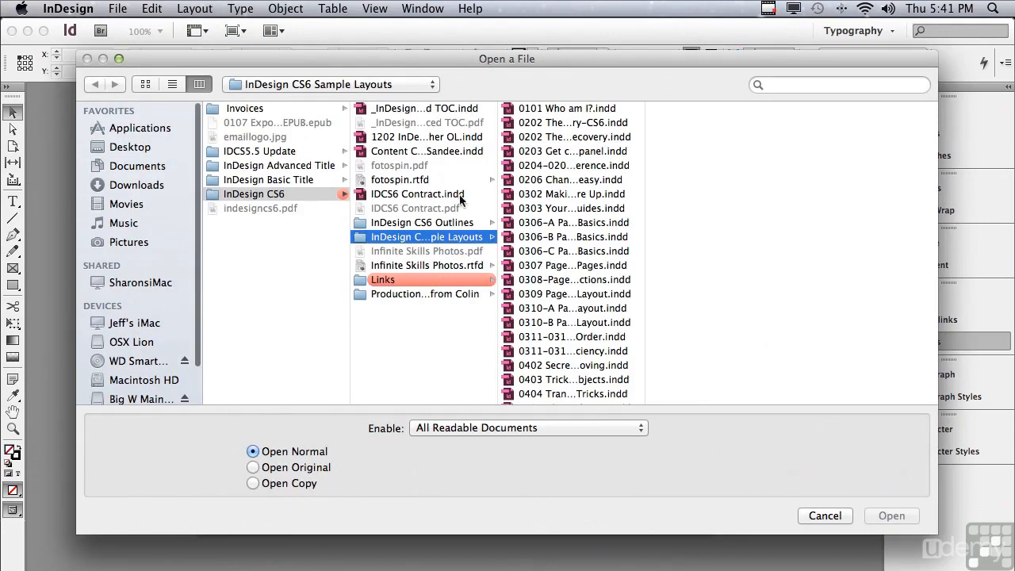
drag(646, 180, 644, 353)
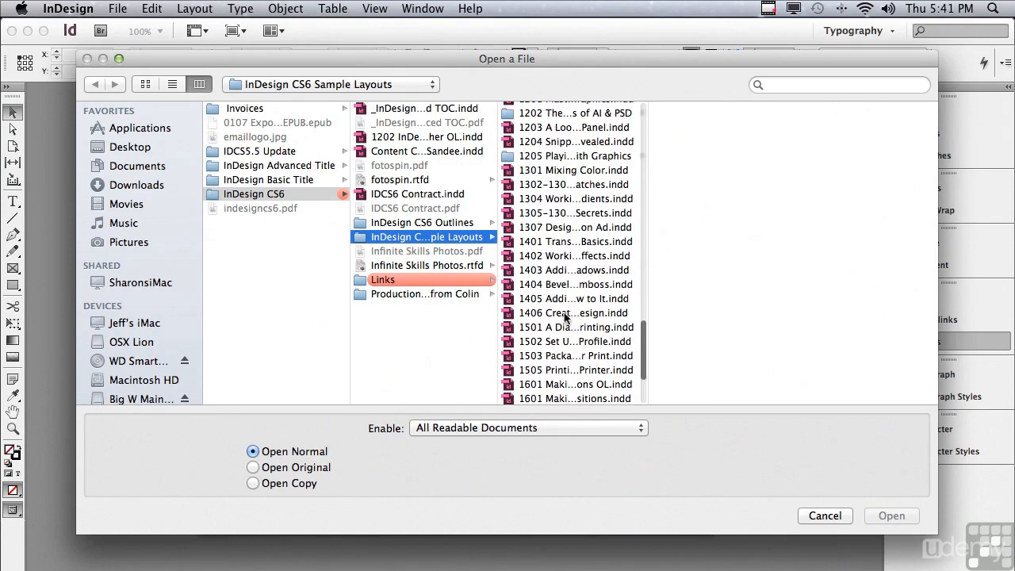
click(564, 315)
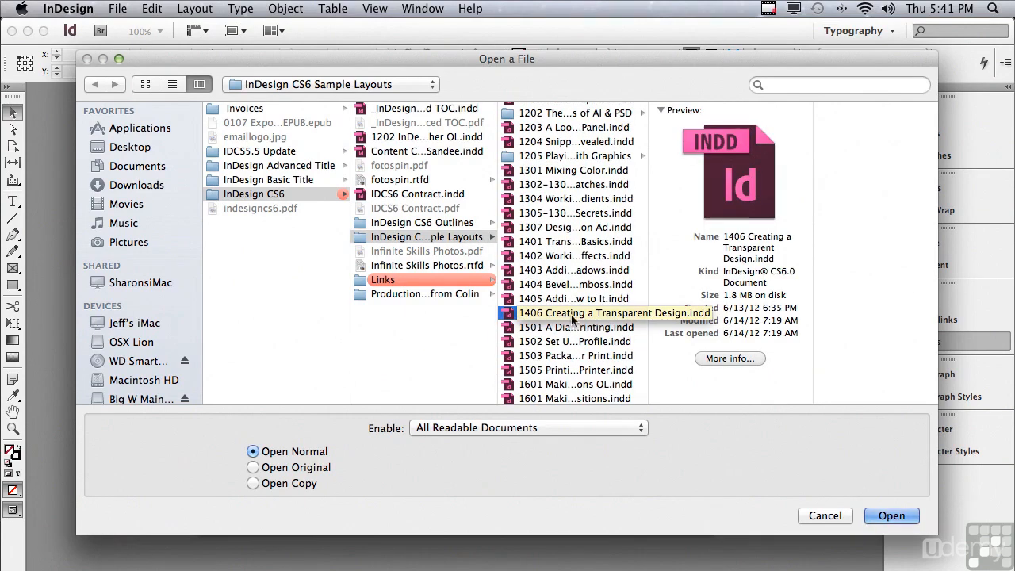
click(891, 516)
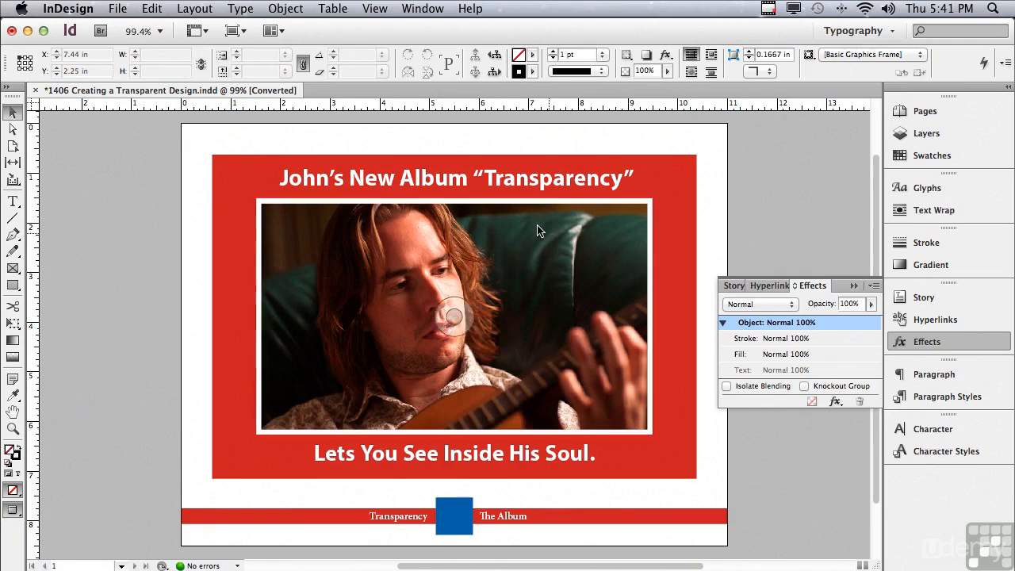
Add an inner shadow to the large red frame with a distance of 0.3125 in and an angle of 135°.
click(224, 232)
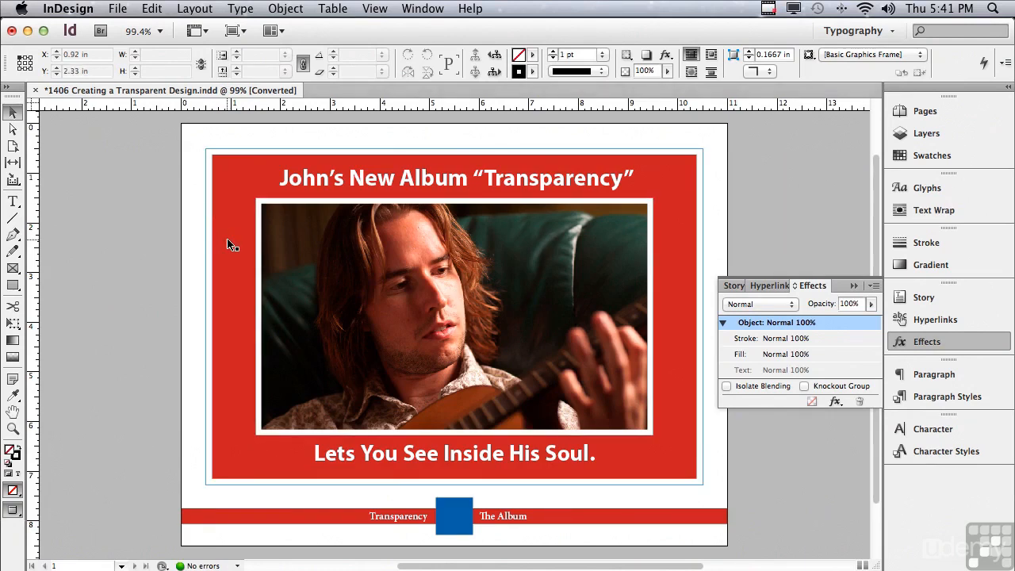
click(228, 245)
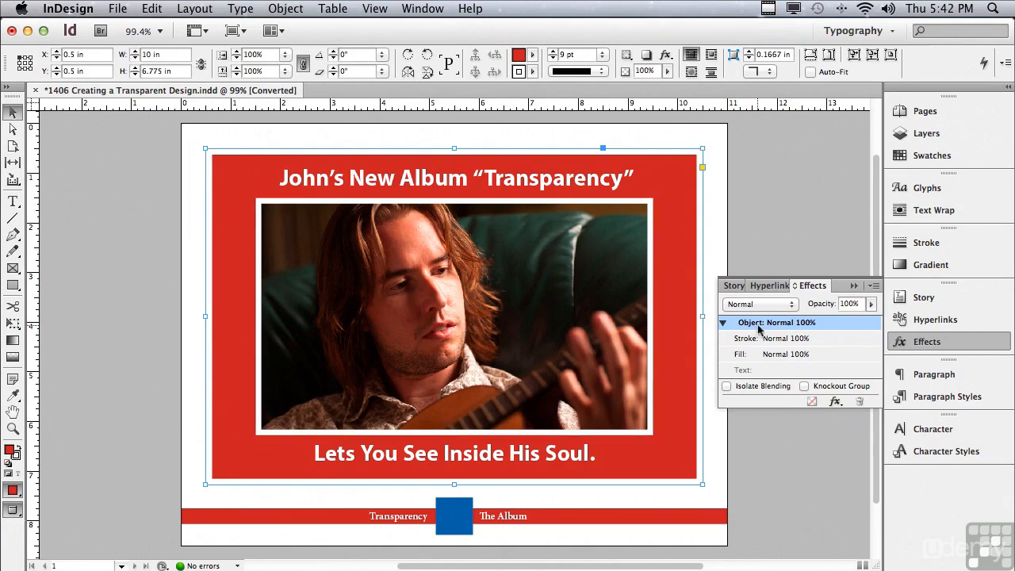
click(835, 402)
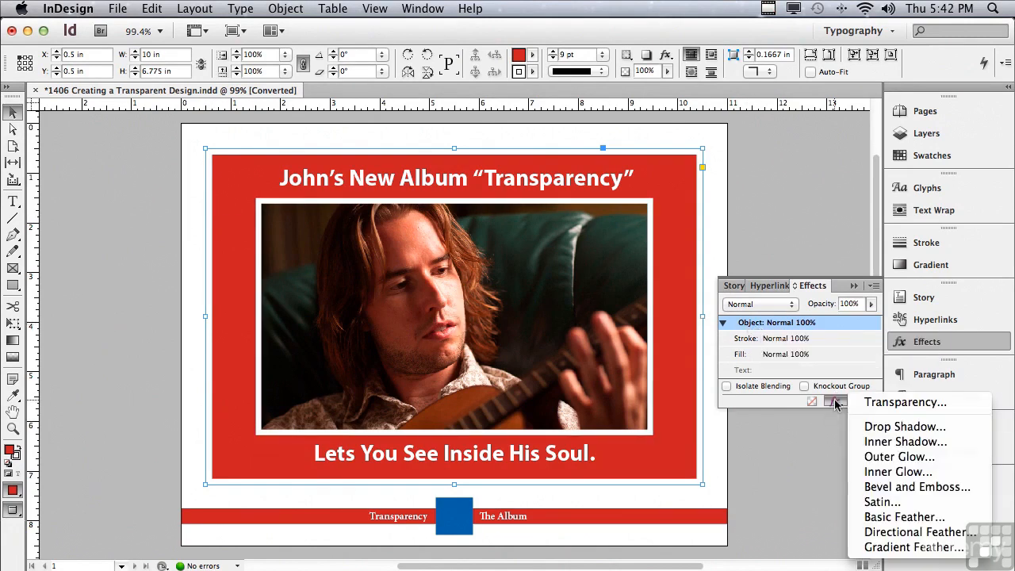
click(881, 443)
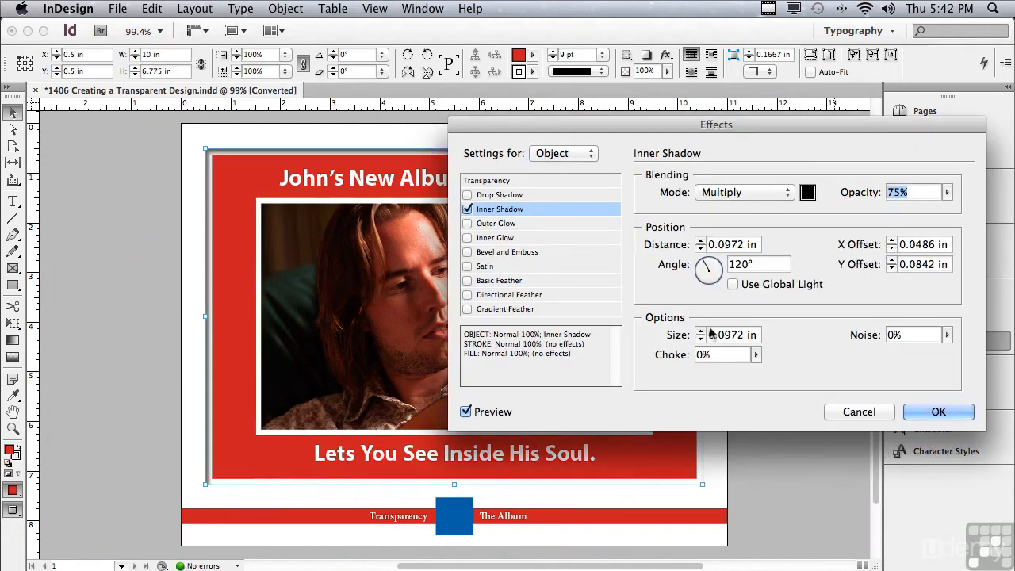
click(699, 241)
click(700, 242)
click(699, 242)
click(699, 242)
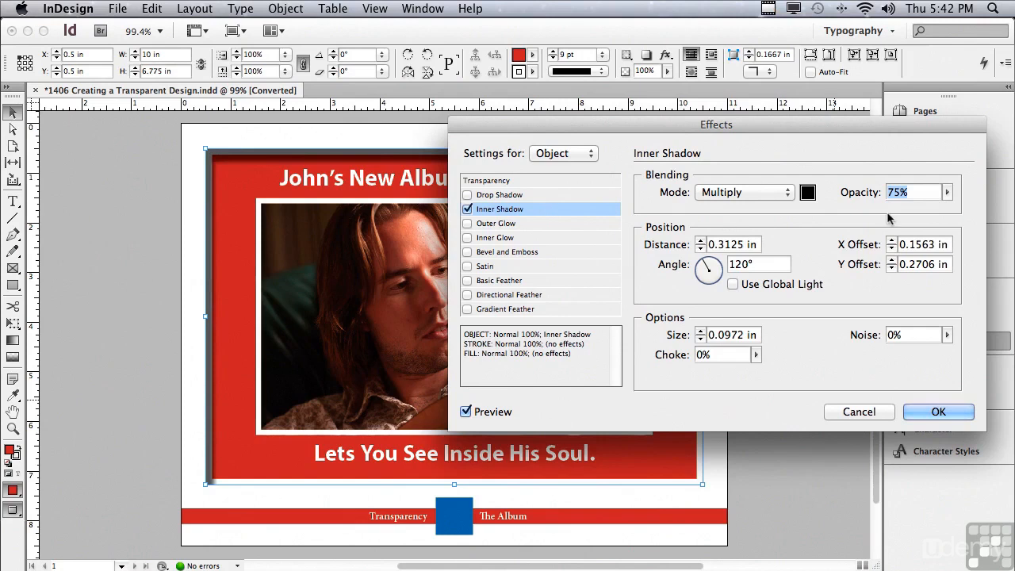
drag(709, 265, 752, 267)
text(5)
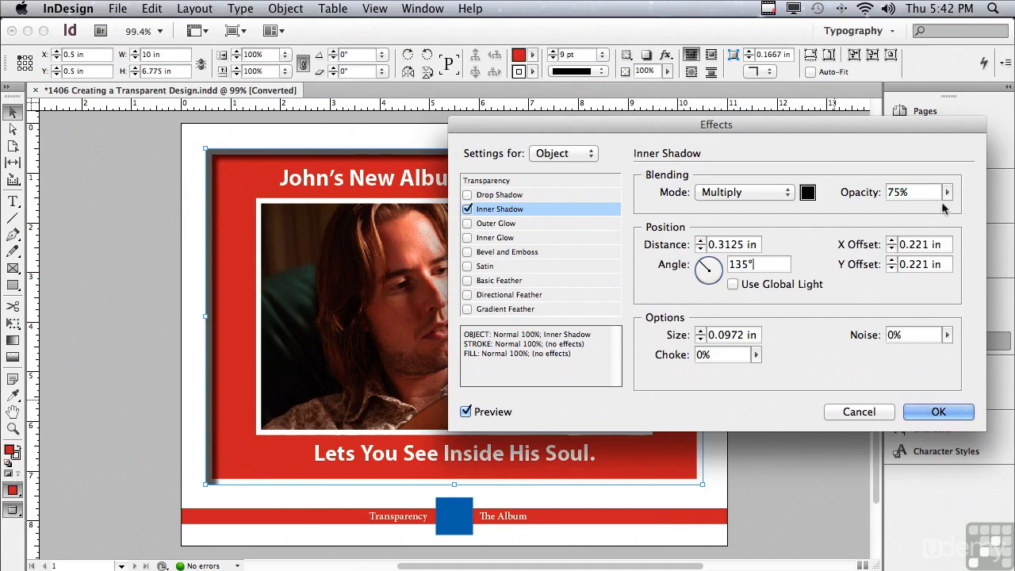
Set the red frame's inner shadow to 60% opacity, 25% choke and a size of 0.3125 in.
drag(949, 198, 937, 212)
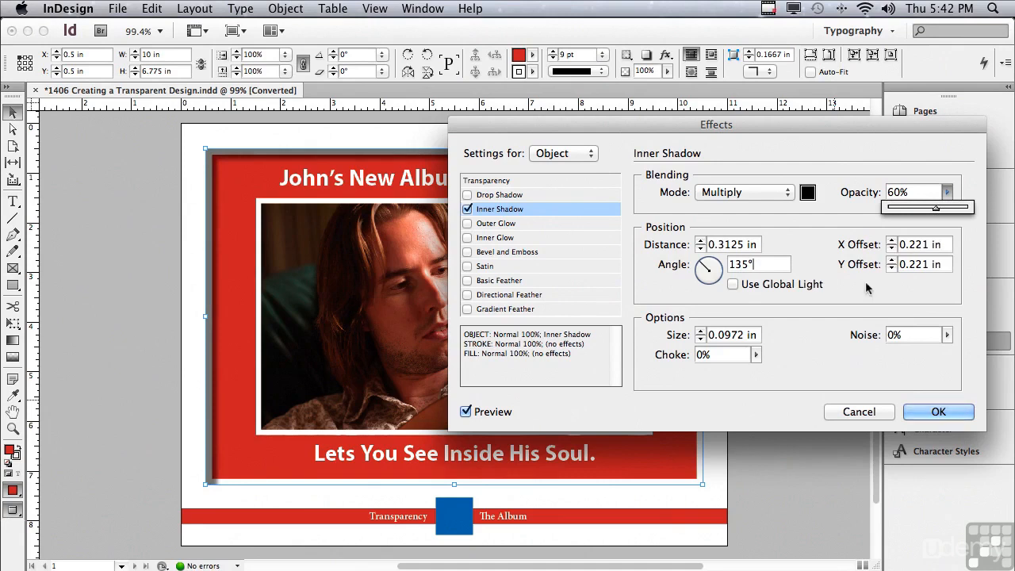
drag(756, 357, 775, 377)
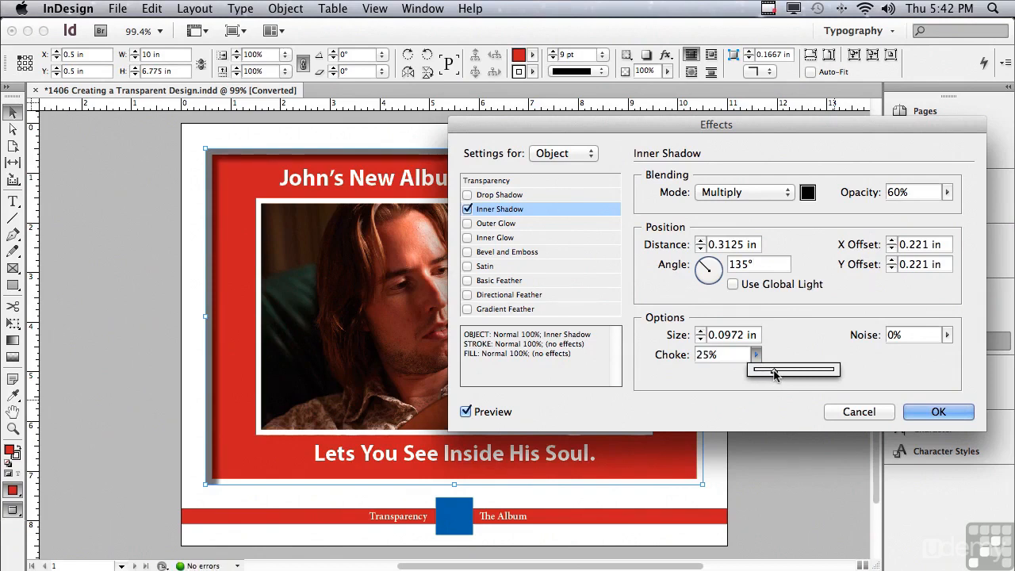
click(700, 332)
click(699, 332)
click(700, 332)
click(700, 332)
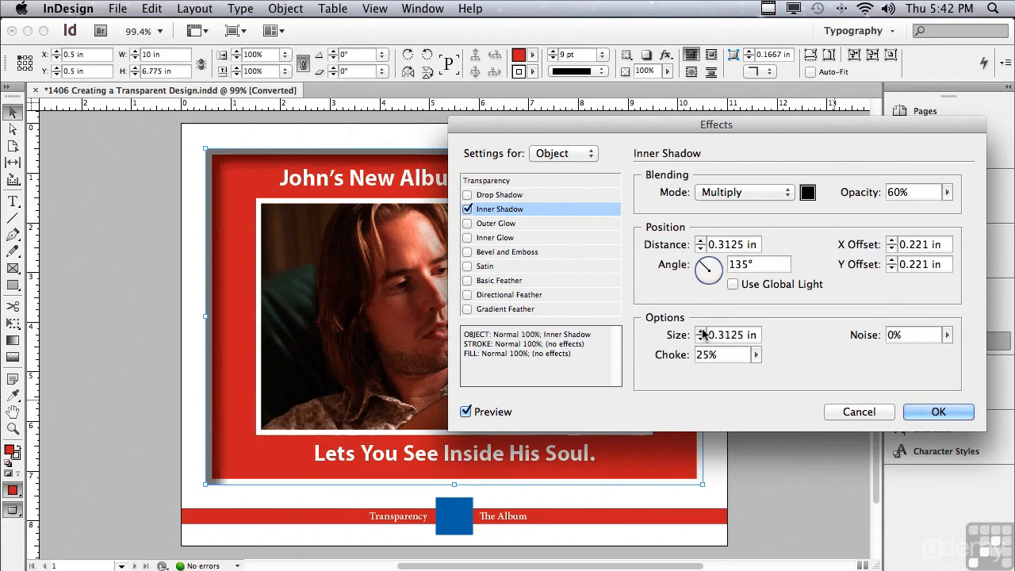
Set the inner shadow's noise to 4%, apply the effect and deselect the red frame.
click(947, 335)
drag(930, 354, 936, 356)
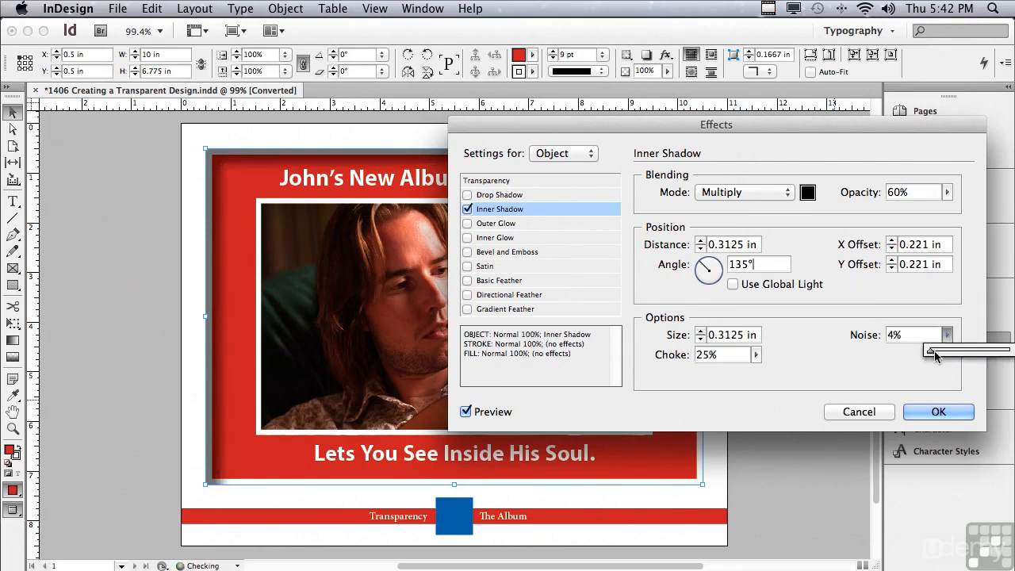
click(937, 413)
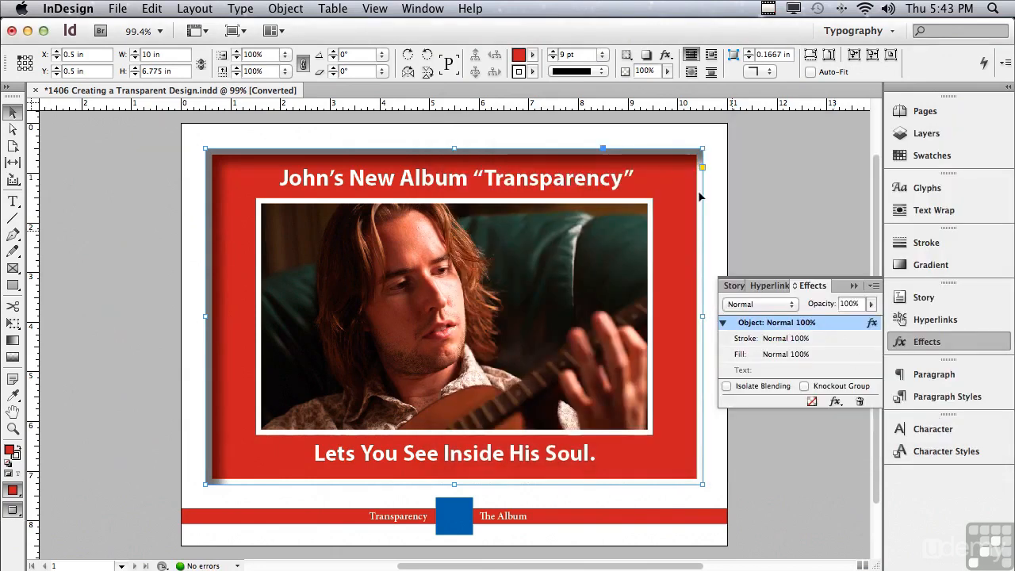
click(652, 141)
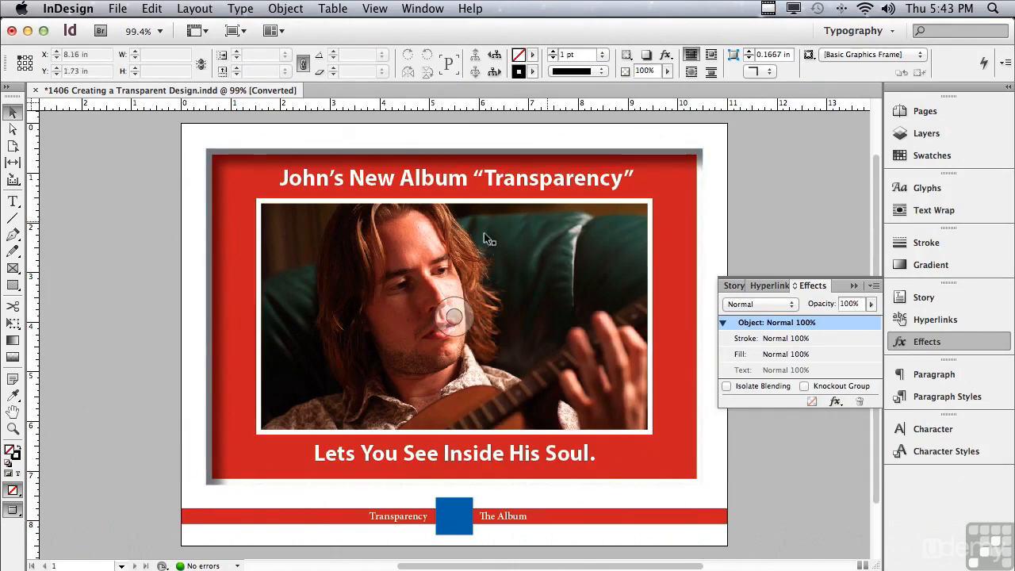
Copy the inner shadow effect from the large red frame onto the photo frame inside it.
click(247, 301)
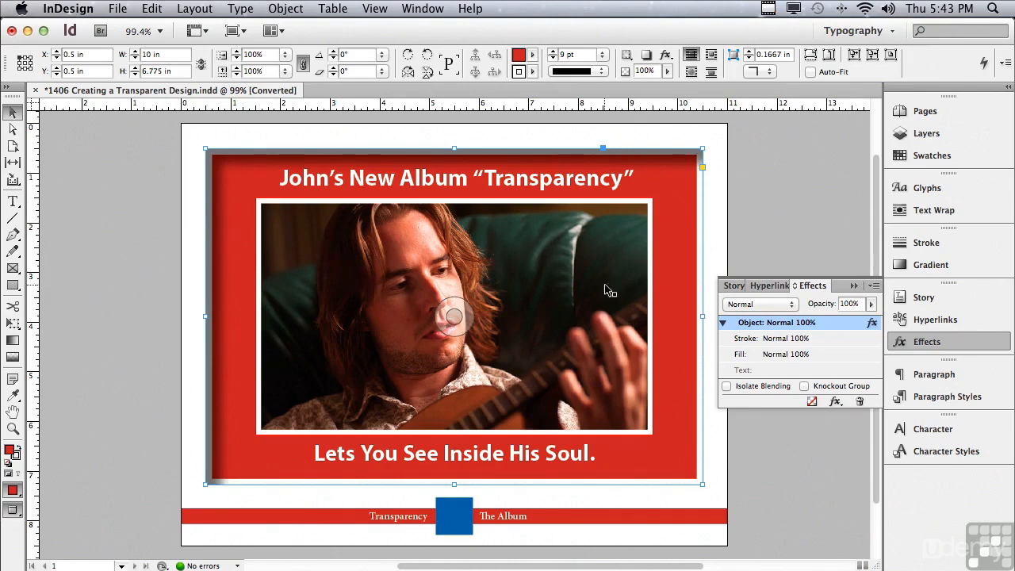
drag(872, 323, 265, 322)
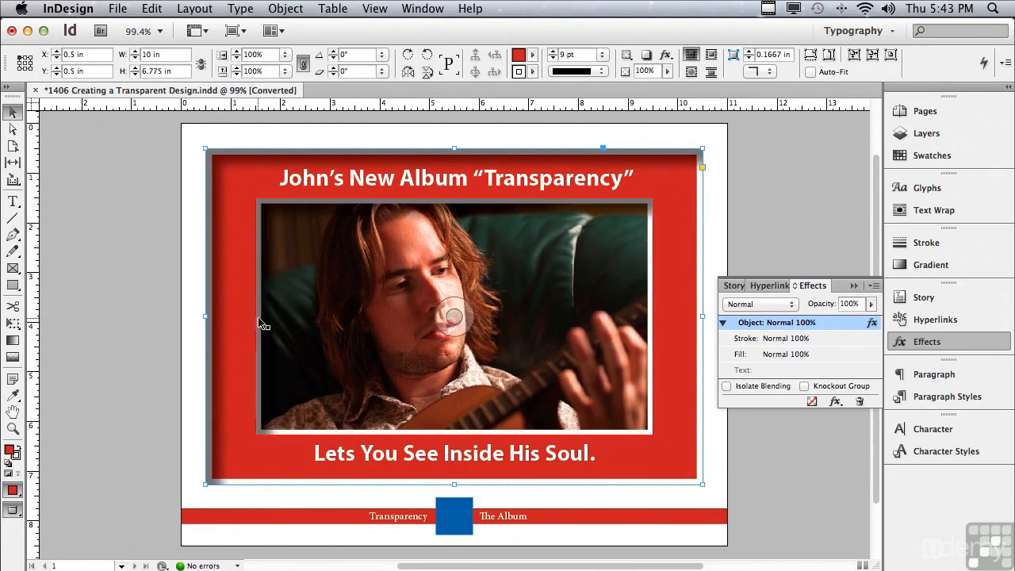
click(84, 308)
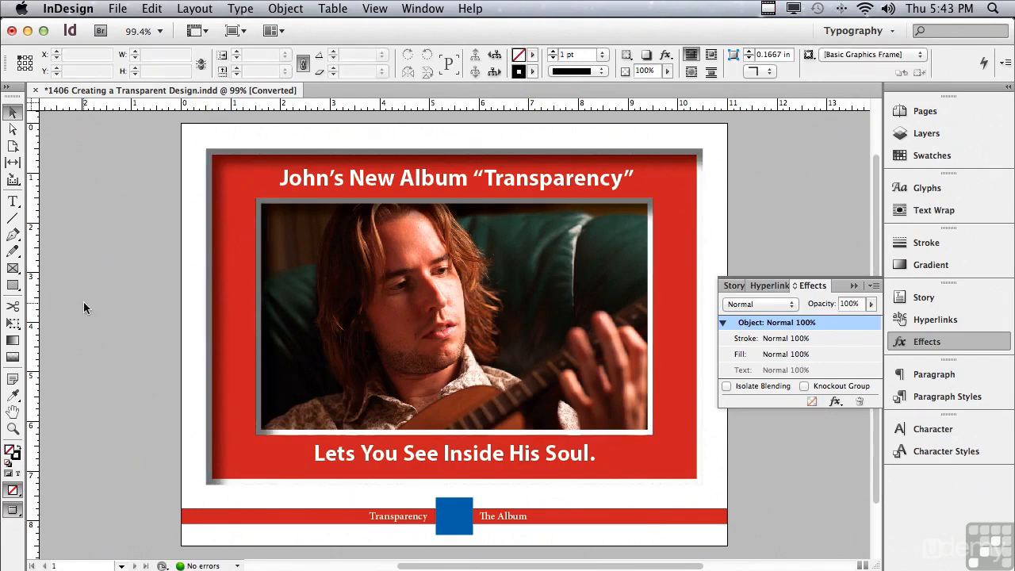
Add a drop shadow to the album headline above the photo, with a distance of 0.0625 in.
click(296, 180)
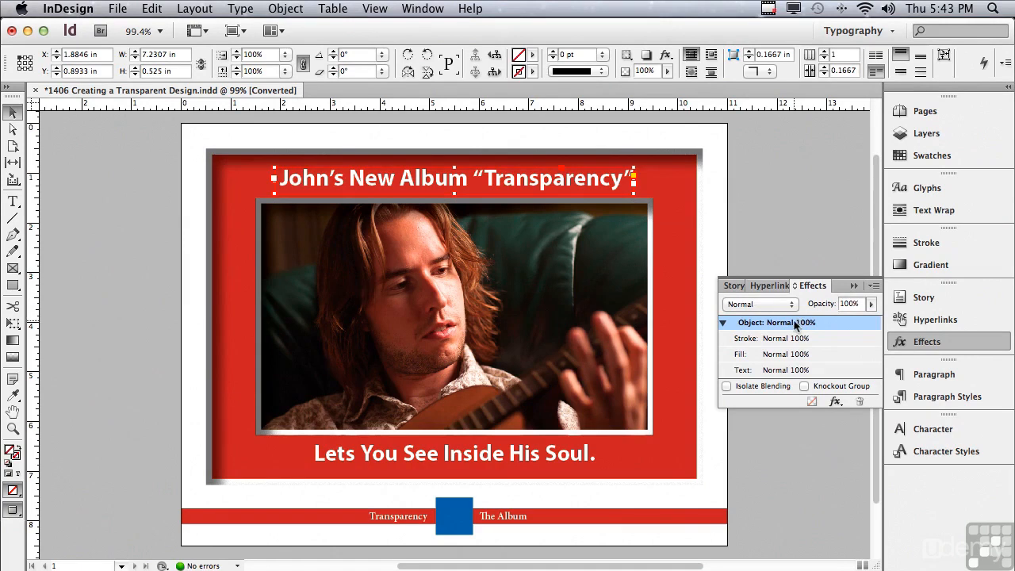
click(836, 404)
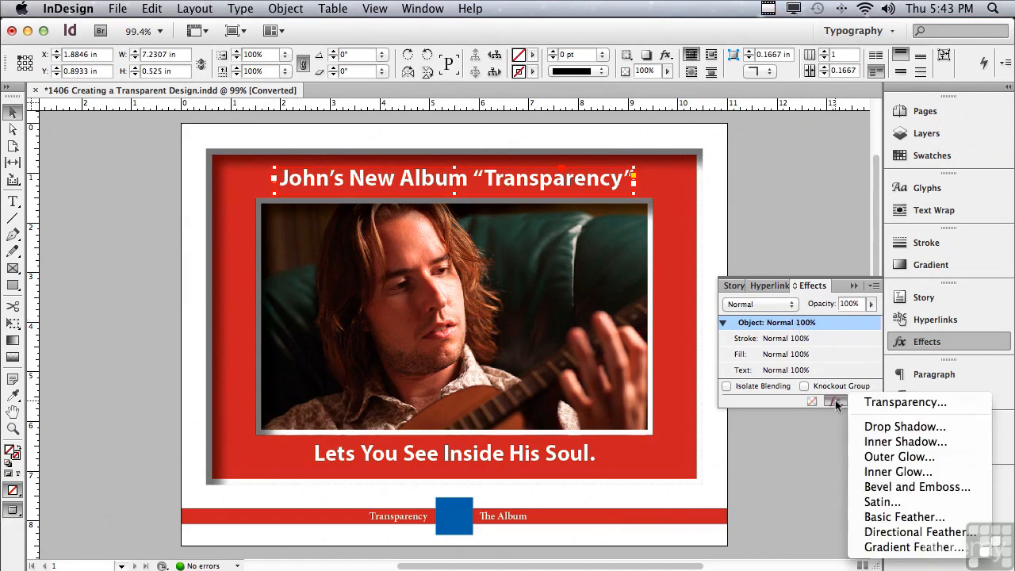
click(882, 425)
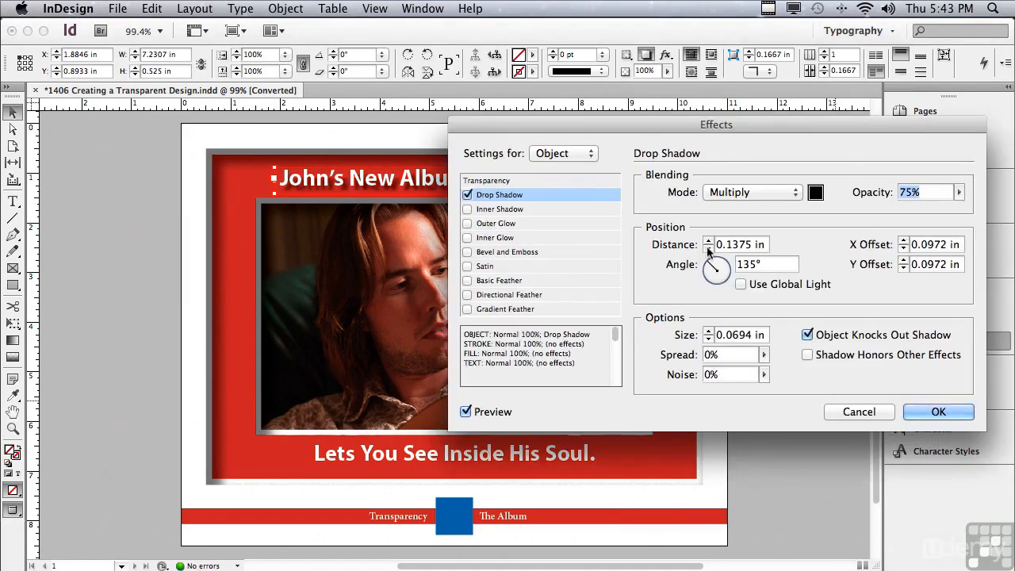
click(709, 249)
click(708, 248)
Set the headline's drop shadow noise to 6% and apply the effect.
drag(582, 128, 557, 89)
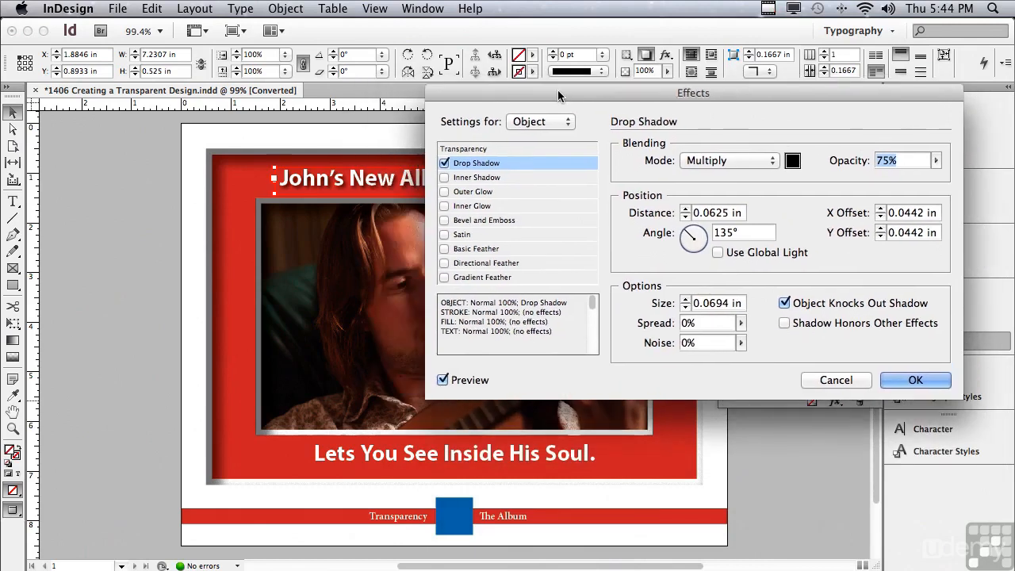
click(741, 343)
drag(747, 361, 746, 362)
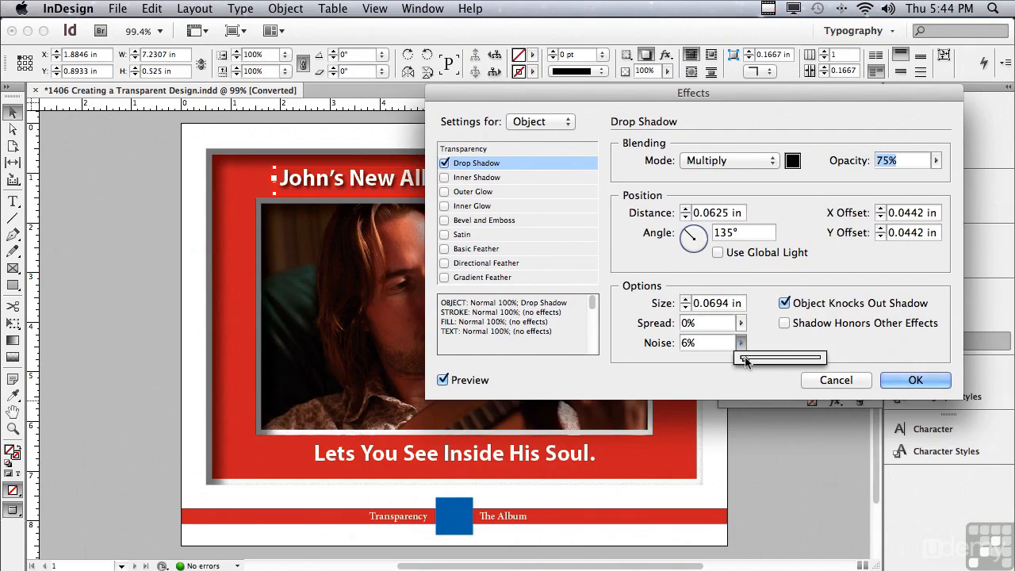
click(908, 380)
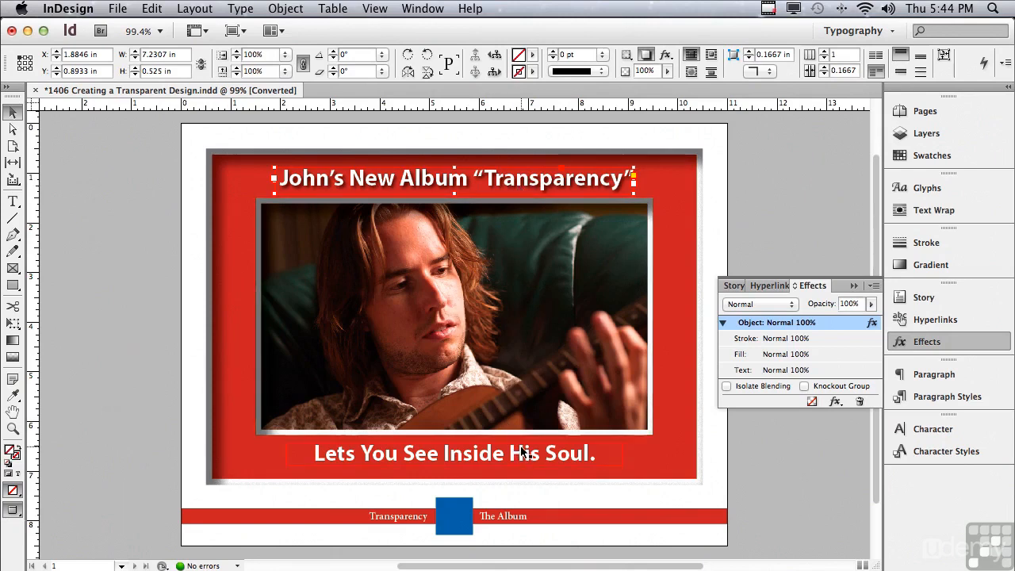
Copy the headline's drop shadow onto the "Lets You See Inside His Soul." text and the thin red bar below.
drag(873, 322, 537, 456)
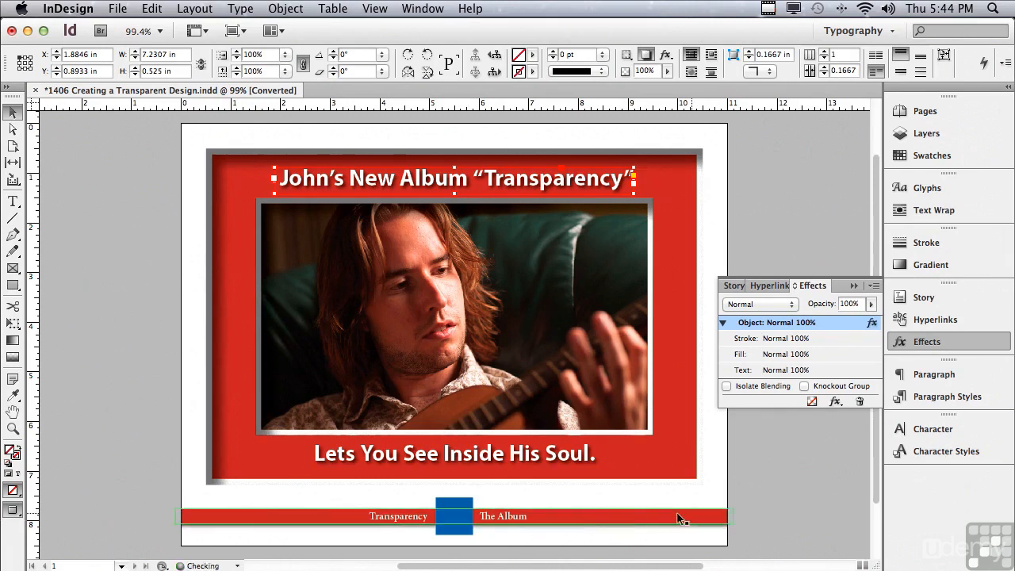
click(500, 522)
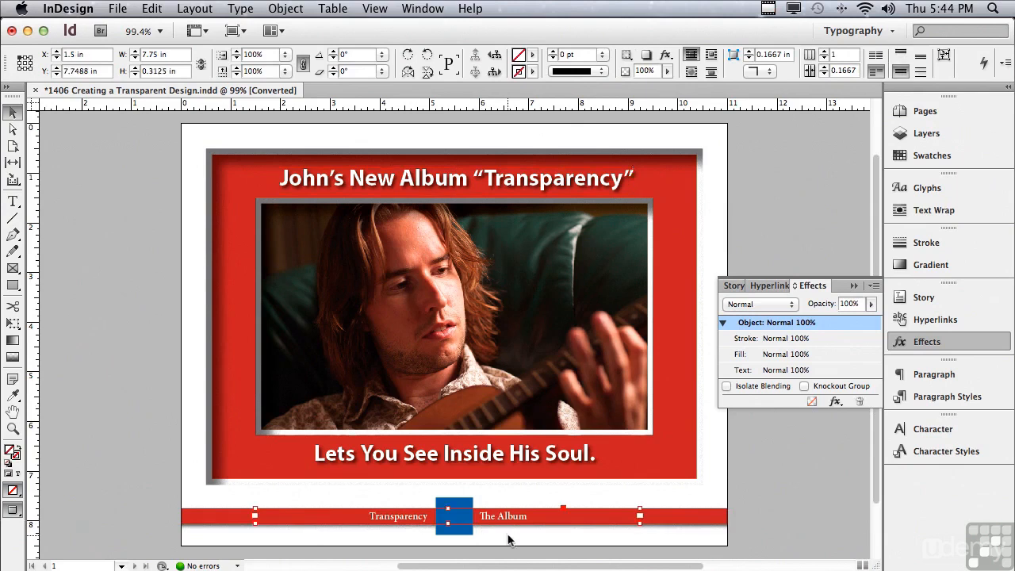
Set the blue square on the red bar to the Multiply blending mode at 80% opacity.
click(456, 507)
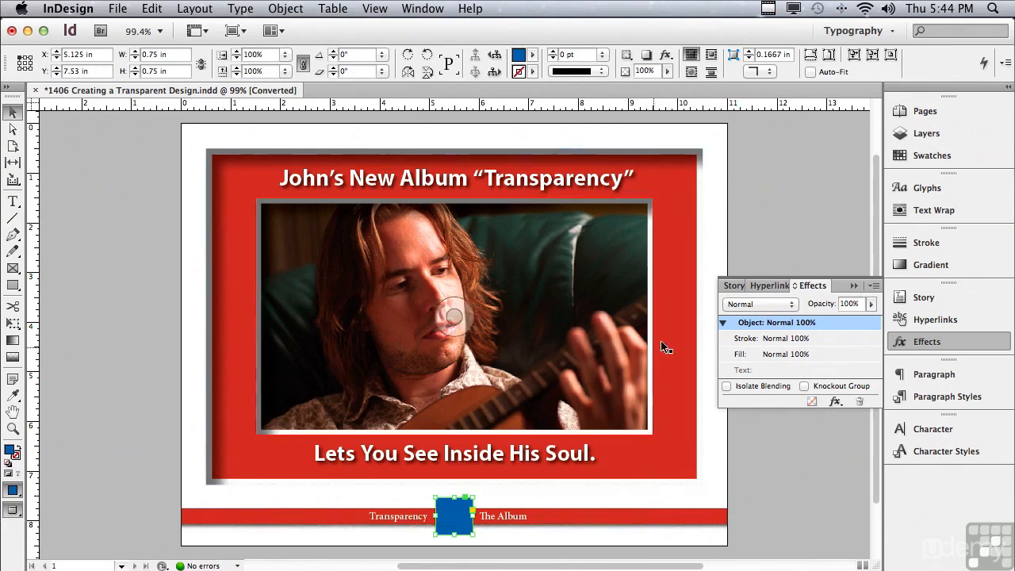
click(754, 306)
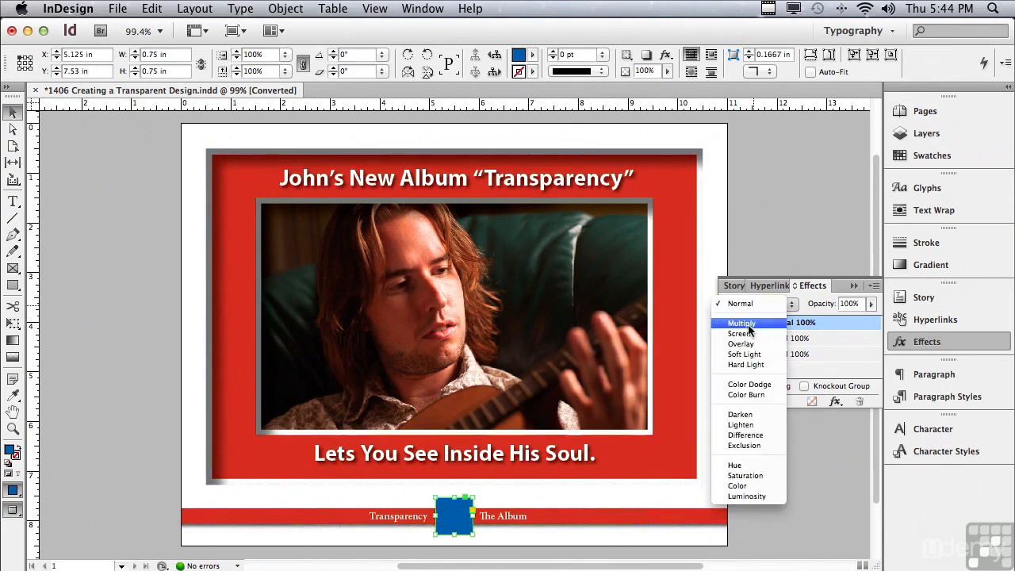
click(743, 323)
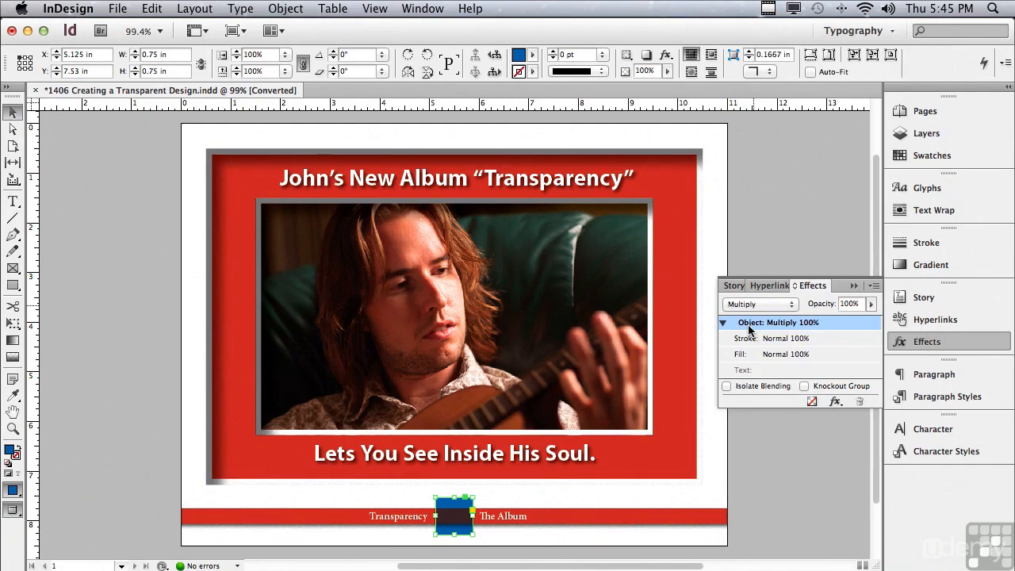
click(871, 304)
mouse_move(865, 319)
mouse_down()
mouse_move(848, 322)
mouse_move(859, 319)
mouse_up()
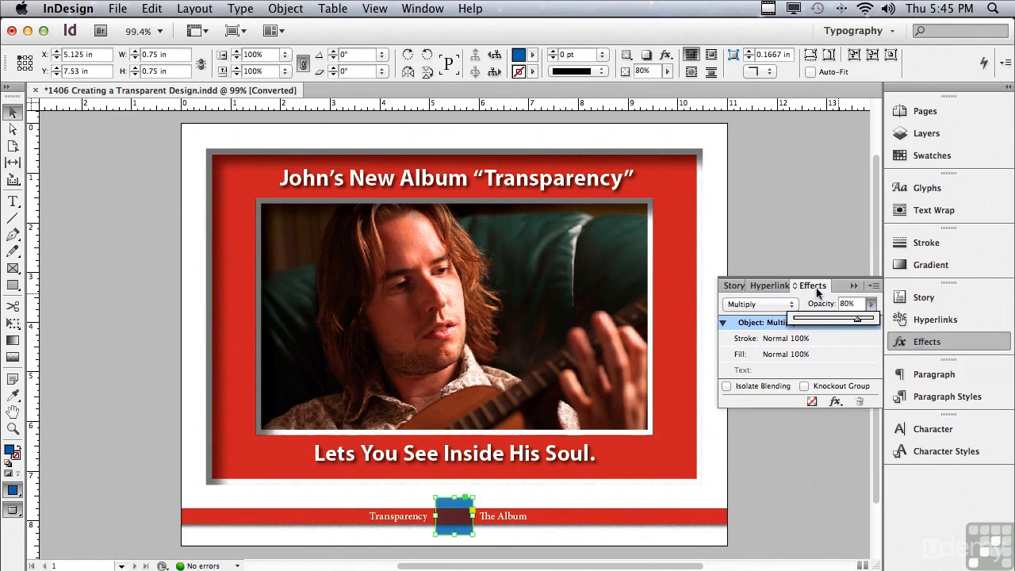
click(747, 232)
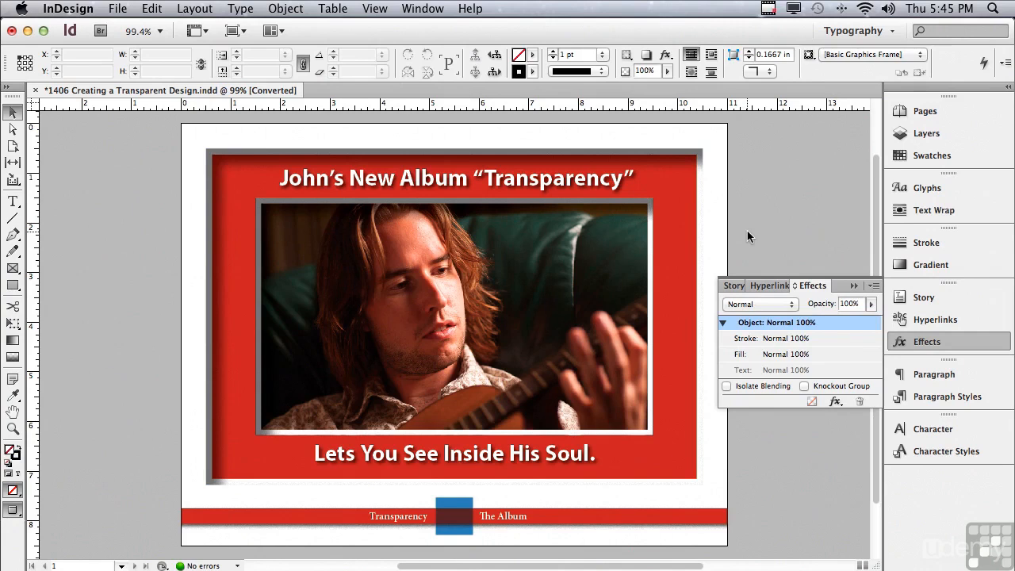
Select the album headline text frame above the photo.
click(414, 189)
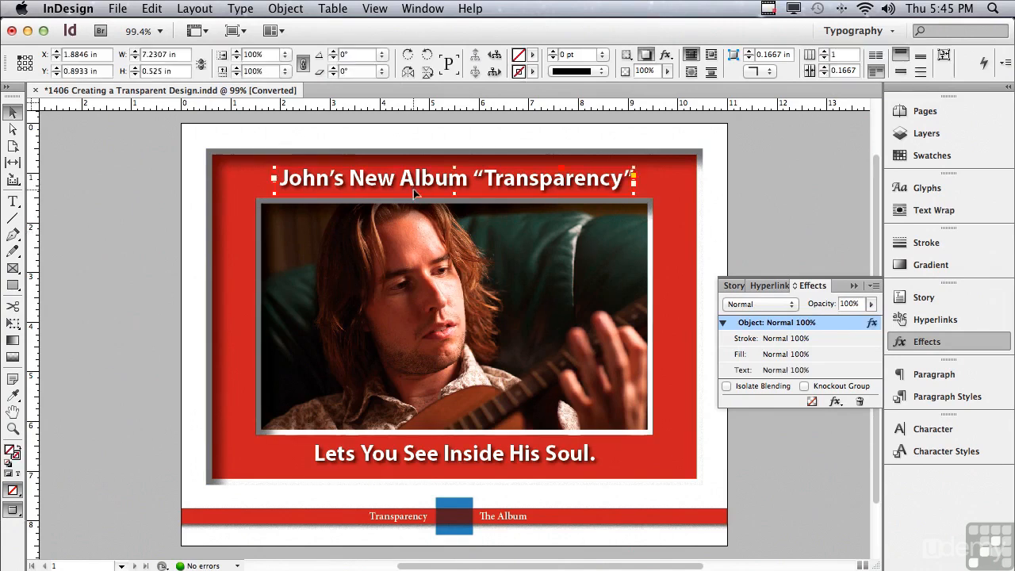